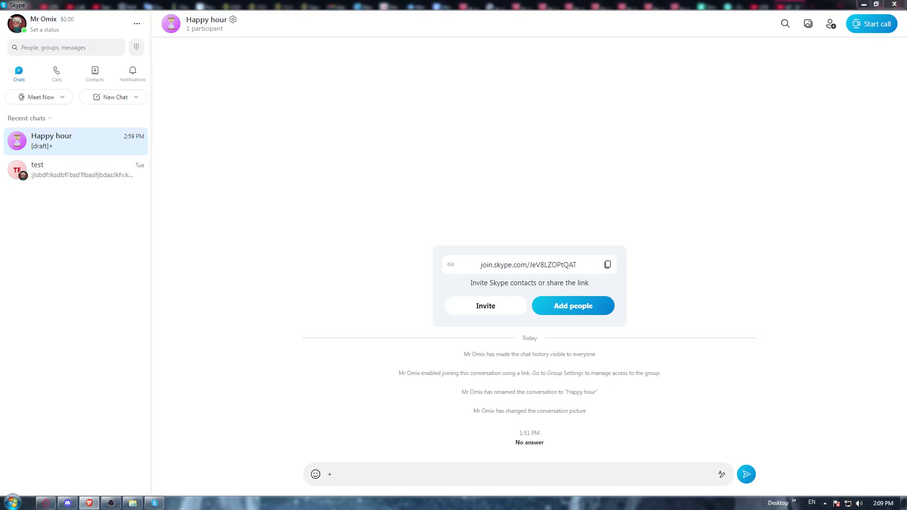
Open the Skype account menu and cancel the profile picture file chooser without choosing an image.
left_click(398, 146)
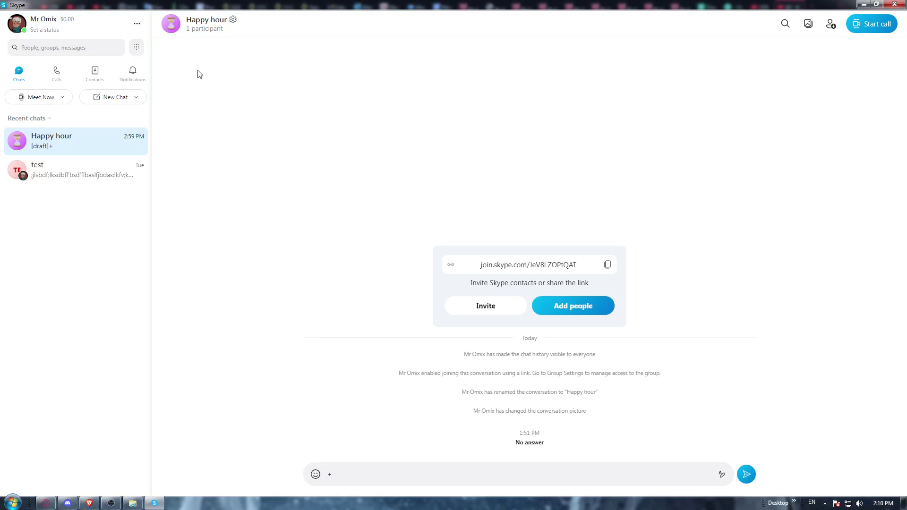
left_click(19, 29)
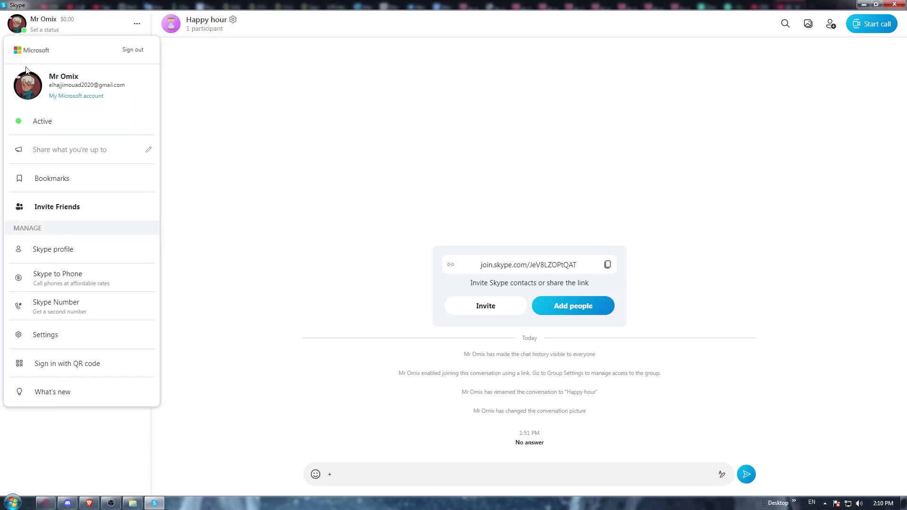
mouse_move(28, 86)
left_click(27, 87)
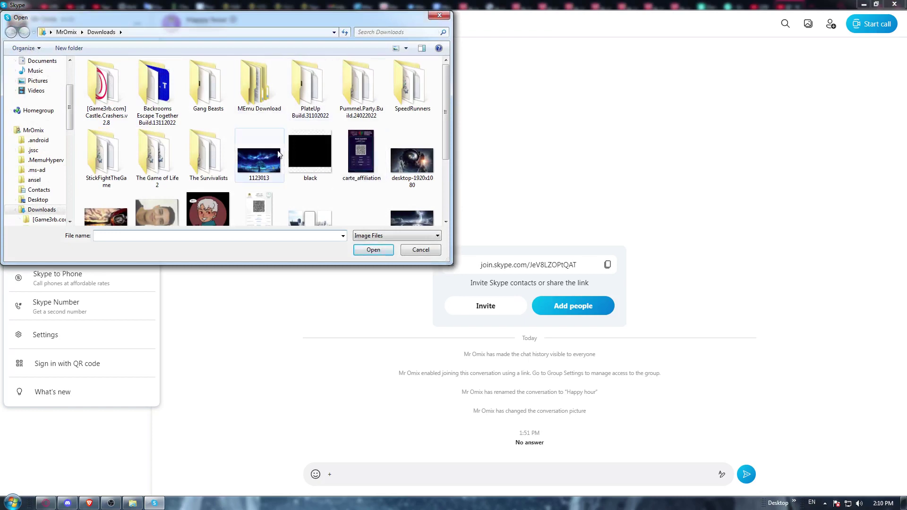
left_click(440, 16)
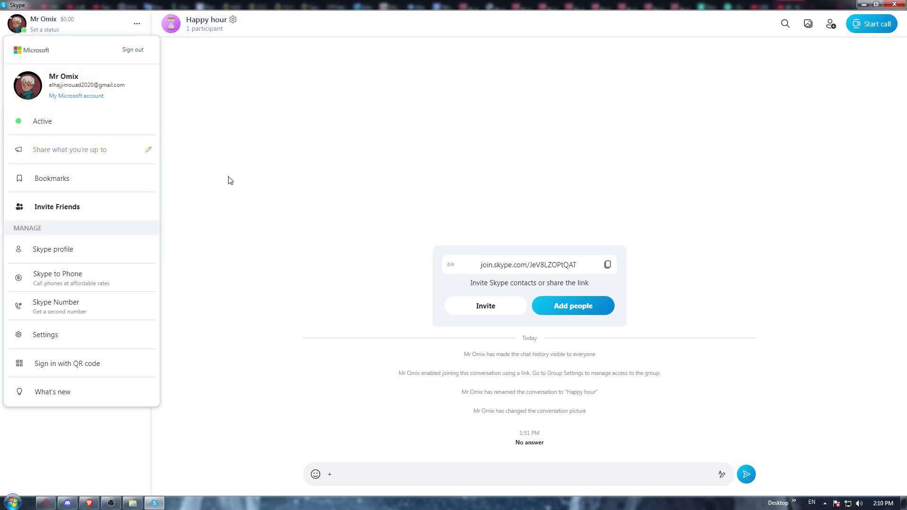
Open the Skype profile card and bring up the profile photo's options.
left_click(64, 252)
mouse_move(453, 152)
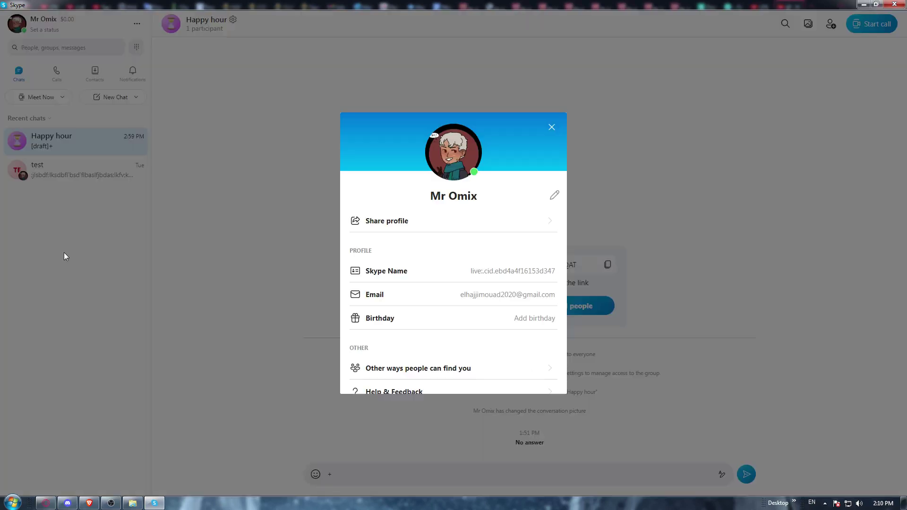
left_click(454, 155)
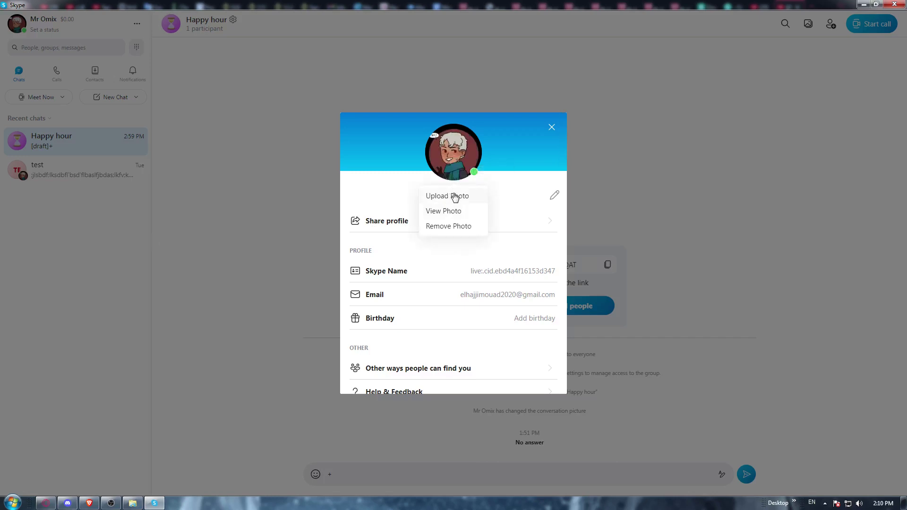
Remove and confirm deleting the profile photo, leaving 'MO' initials, then close the profile card.
left_click(439, 227)
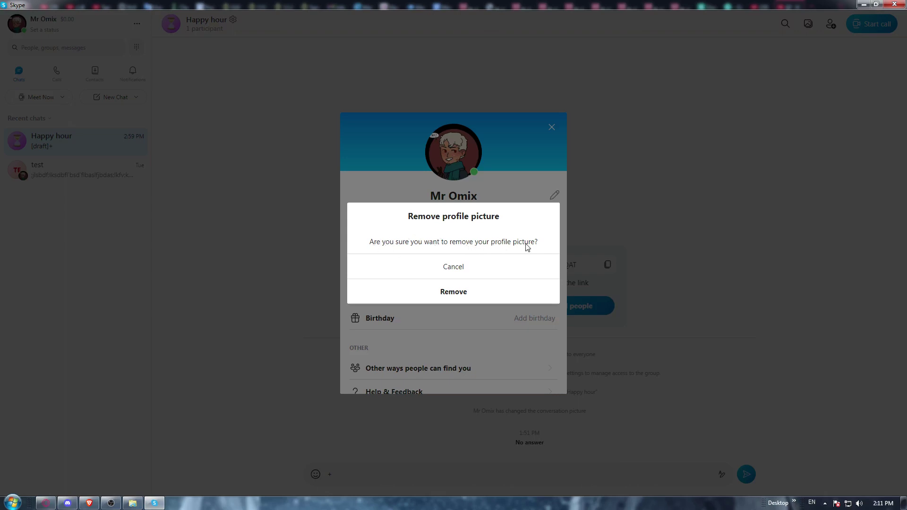
left_click(444, 299)
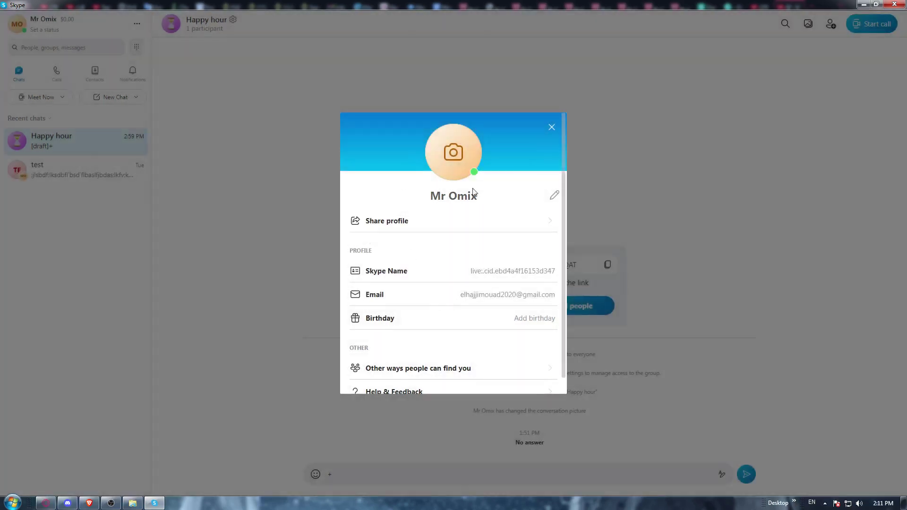
left_click(552, 127)
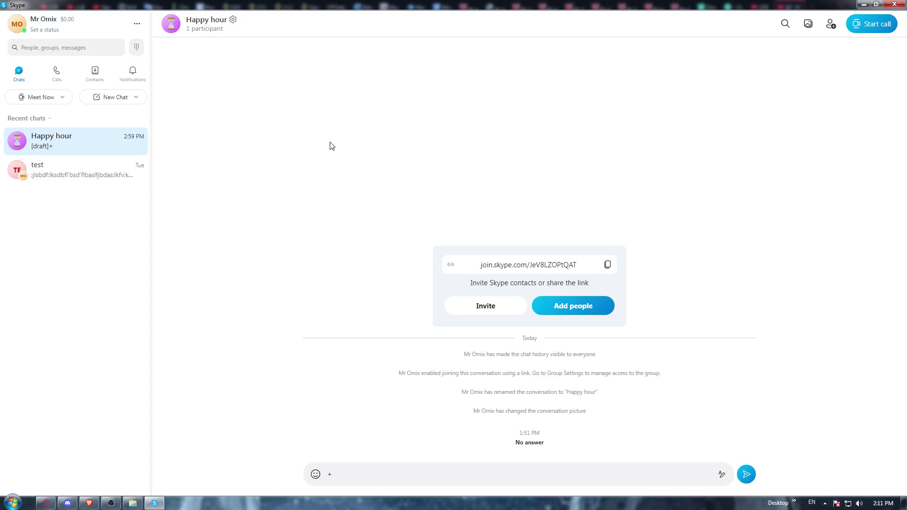